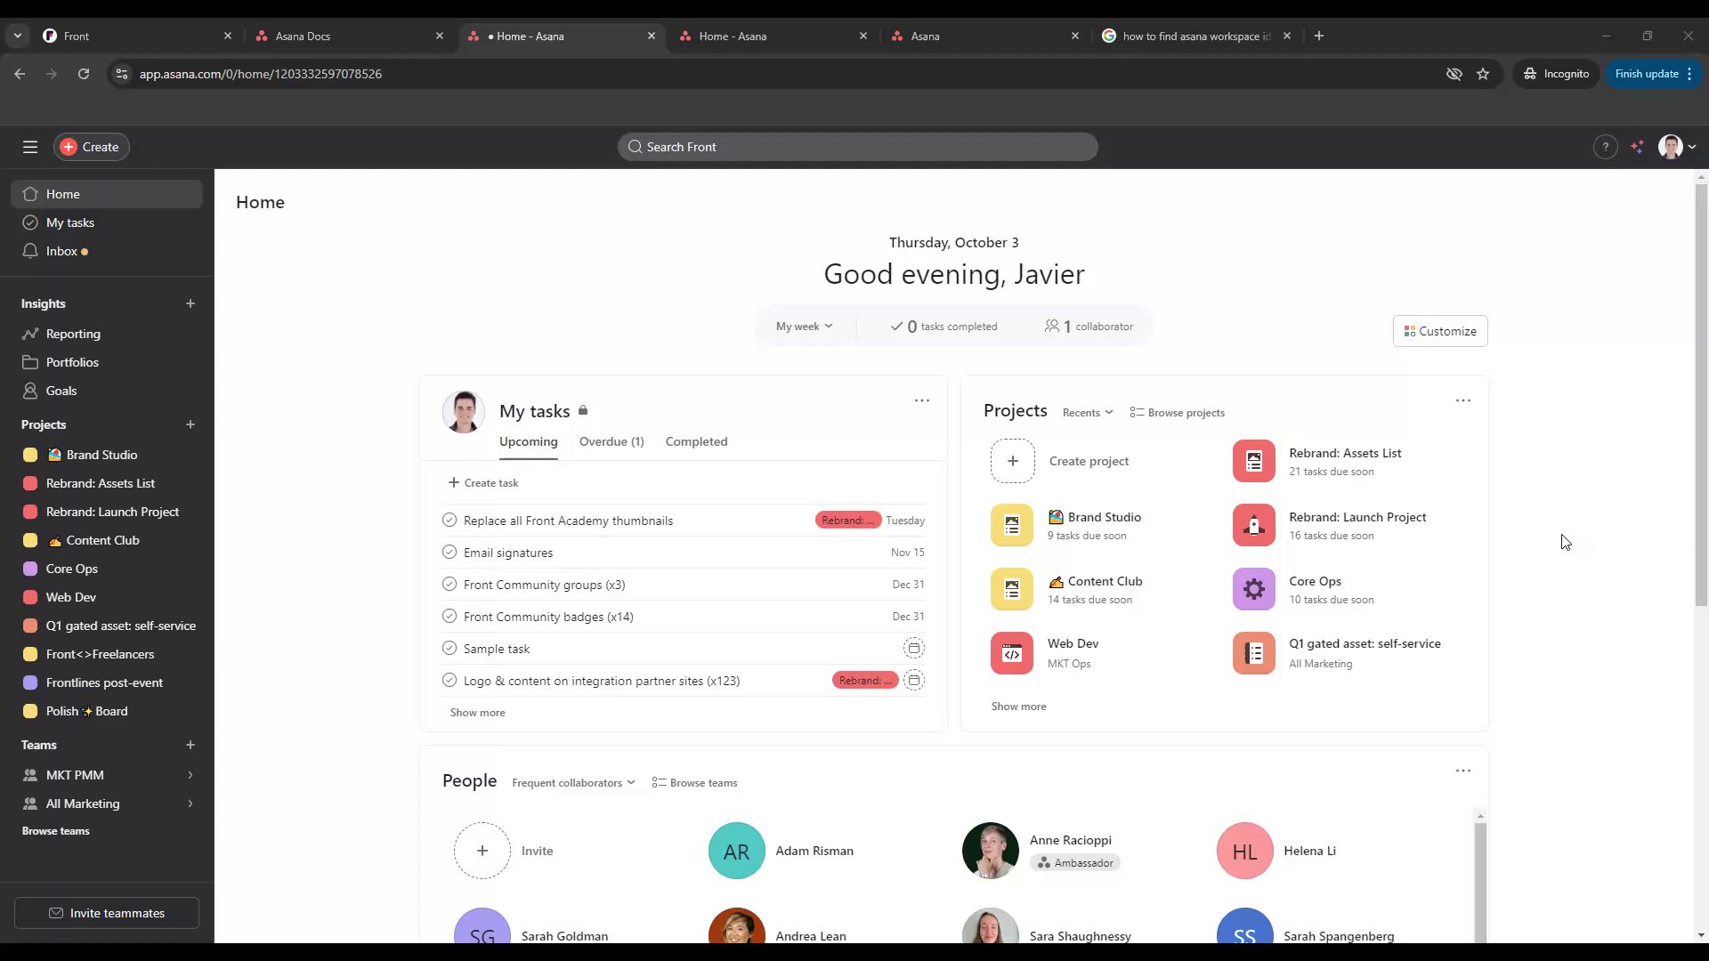
Check the account menu for the available workspaces, then close it.
click(1673, 149)
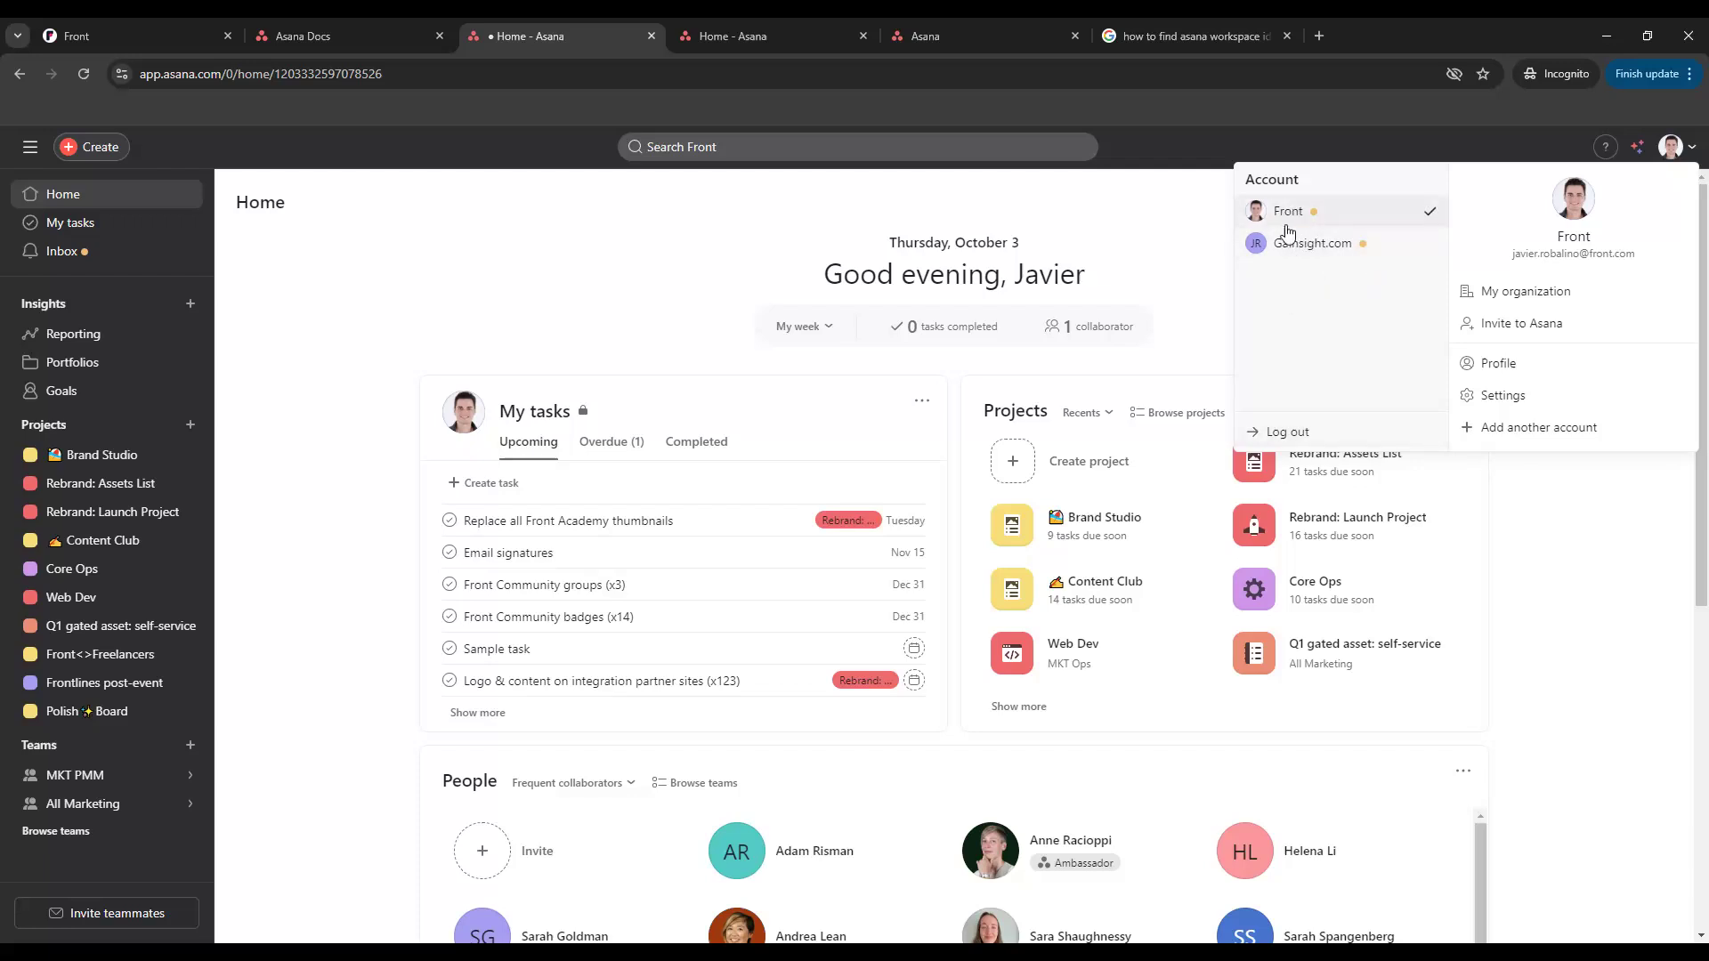
click(677, 327)
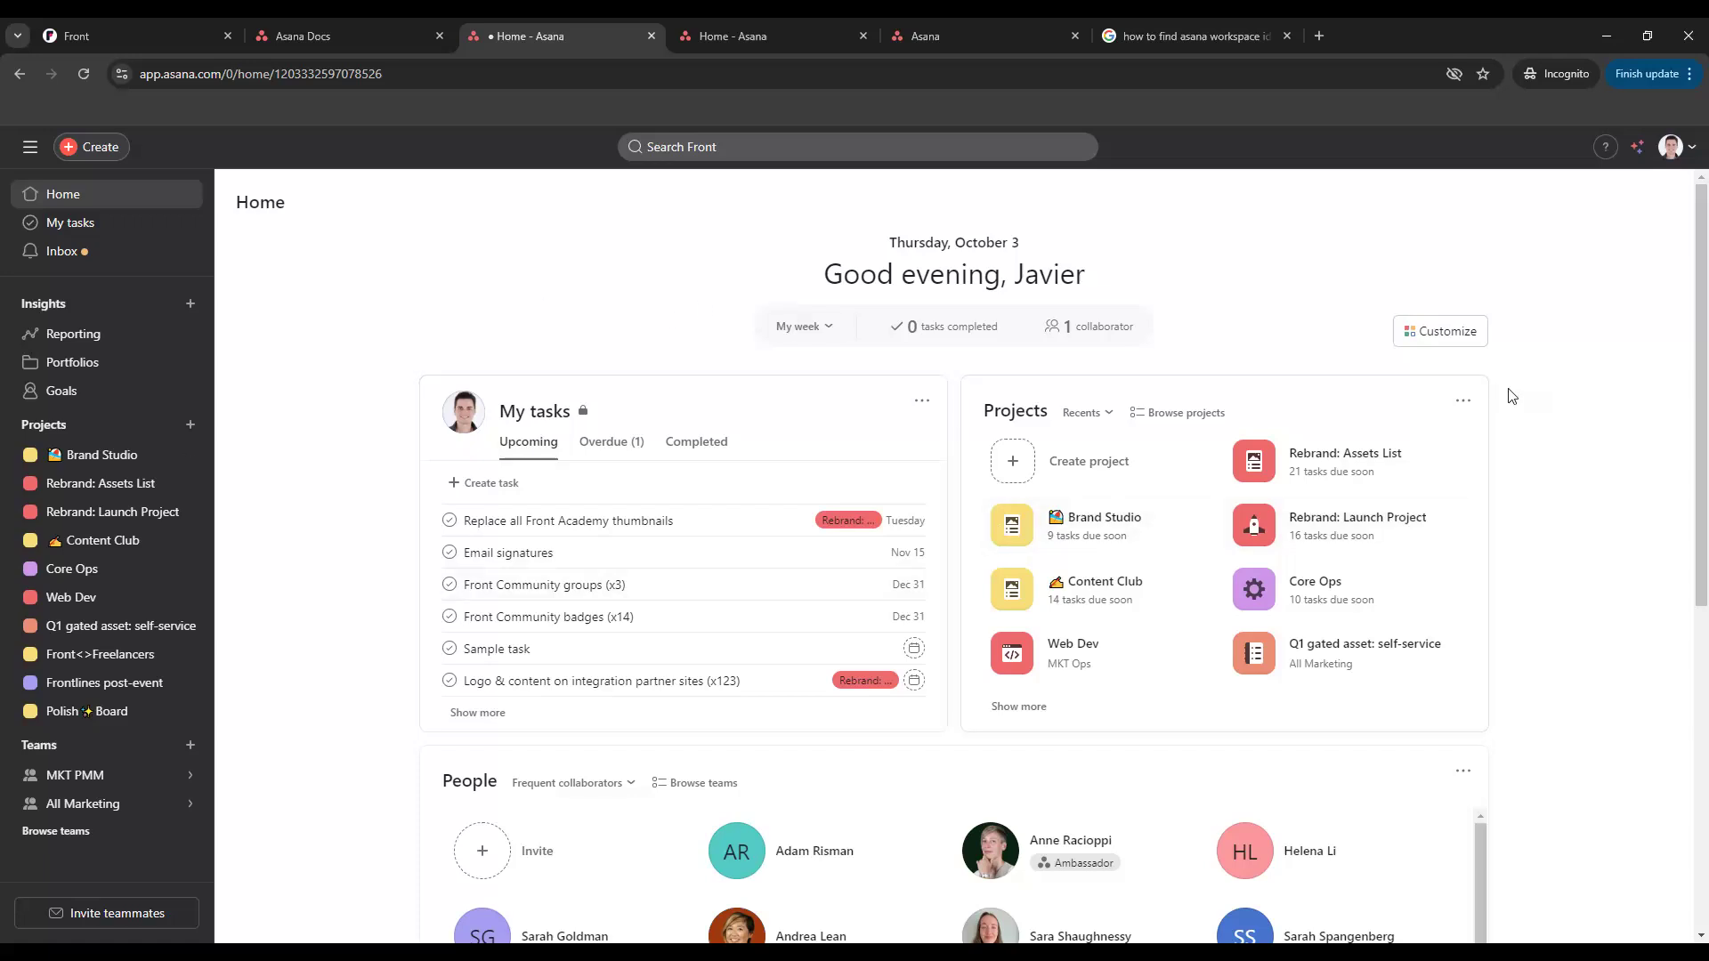
scroll(1507, 395, down, 2)
scroll(1507, 394, up, 2)
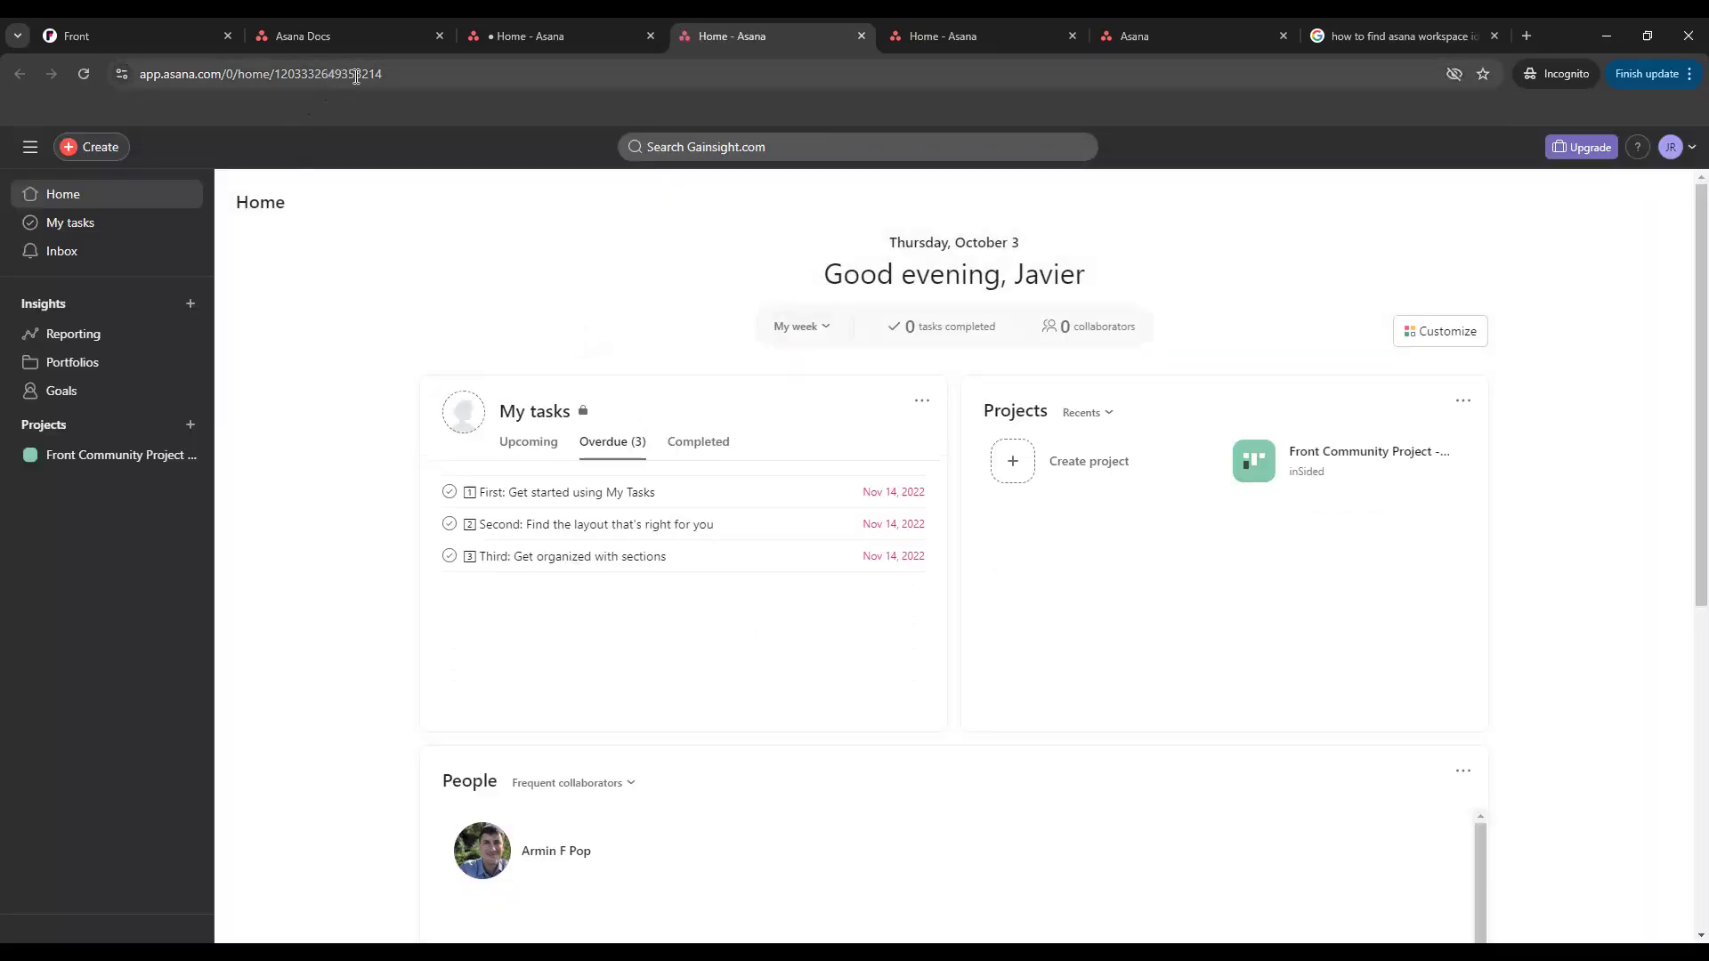
Inspect the Gainsight.com home page URL, return to Front home, then view the workspace-ID search results.
click(410, 74)
click(429, 77)
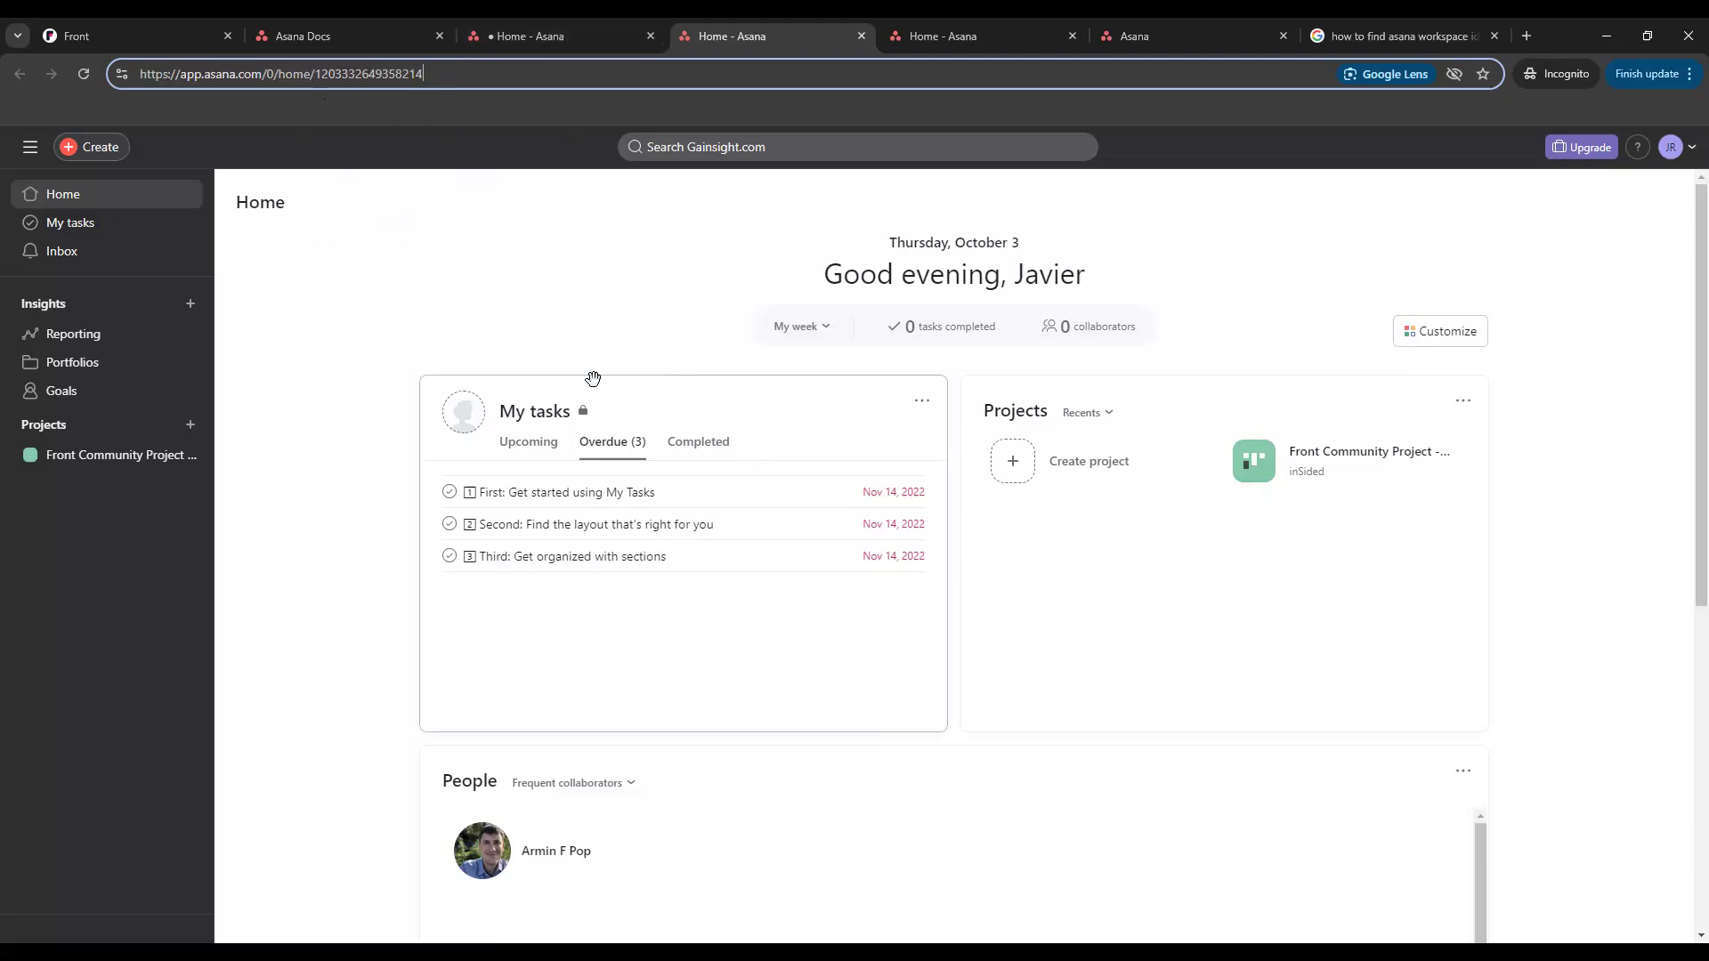
click(521, 32)
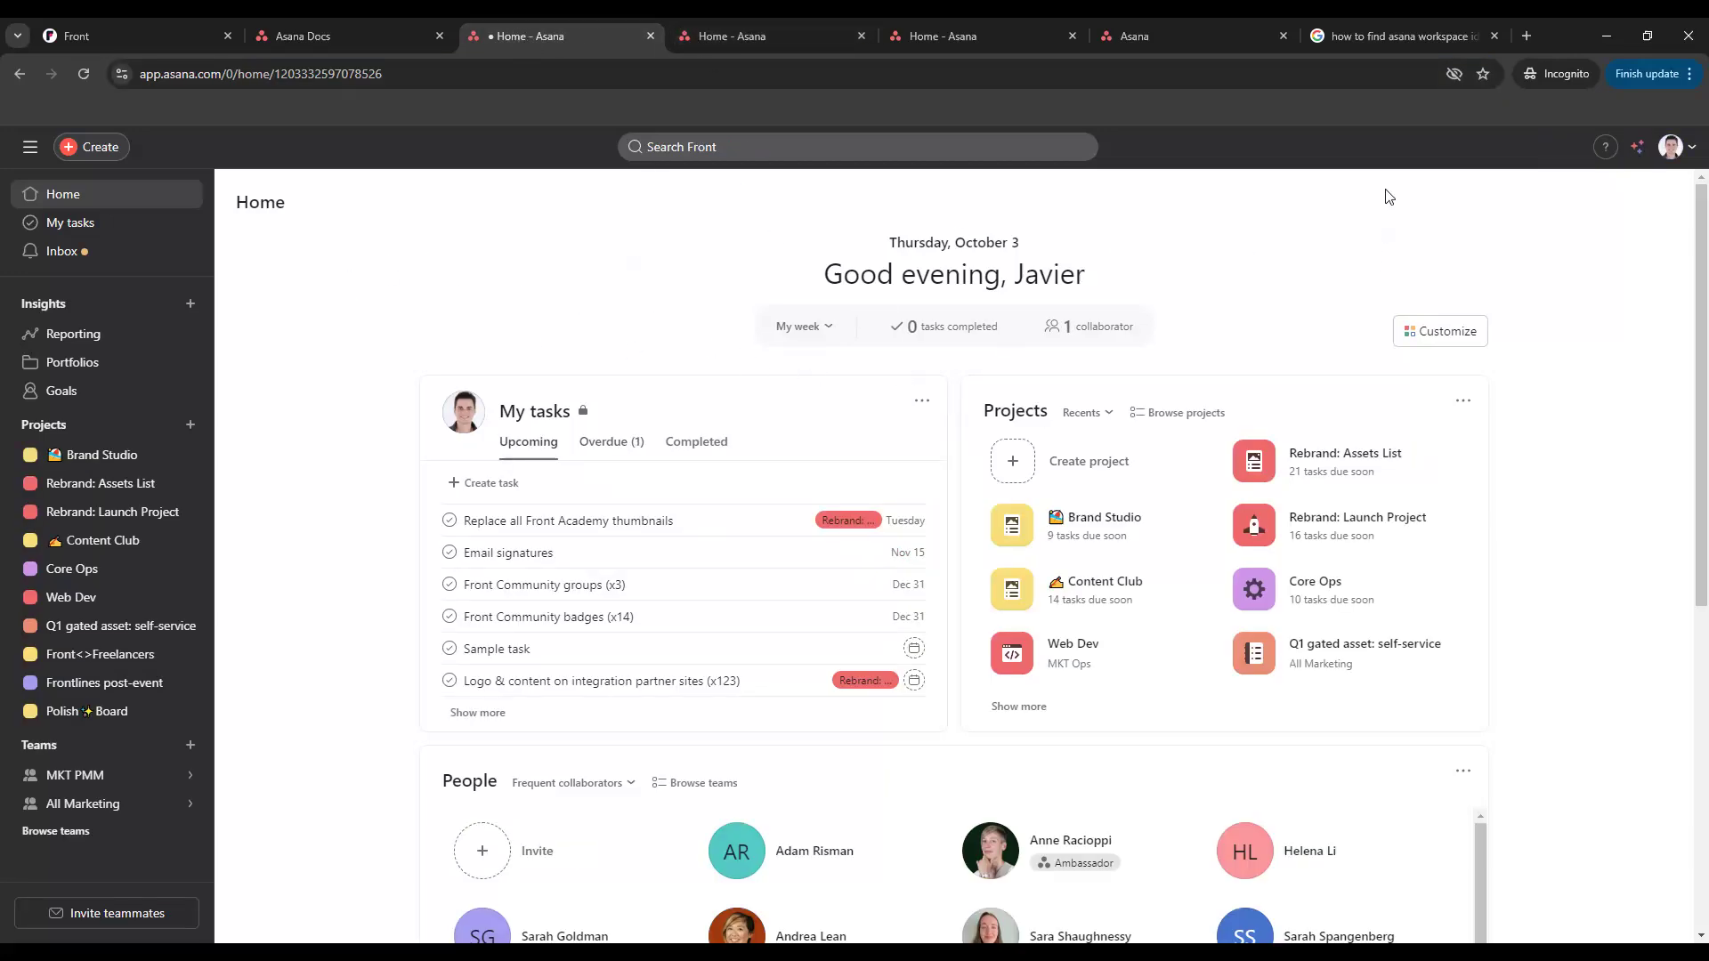
click(1377, 38)
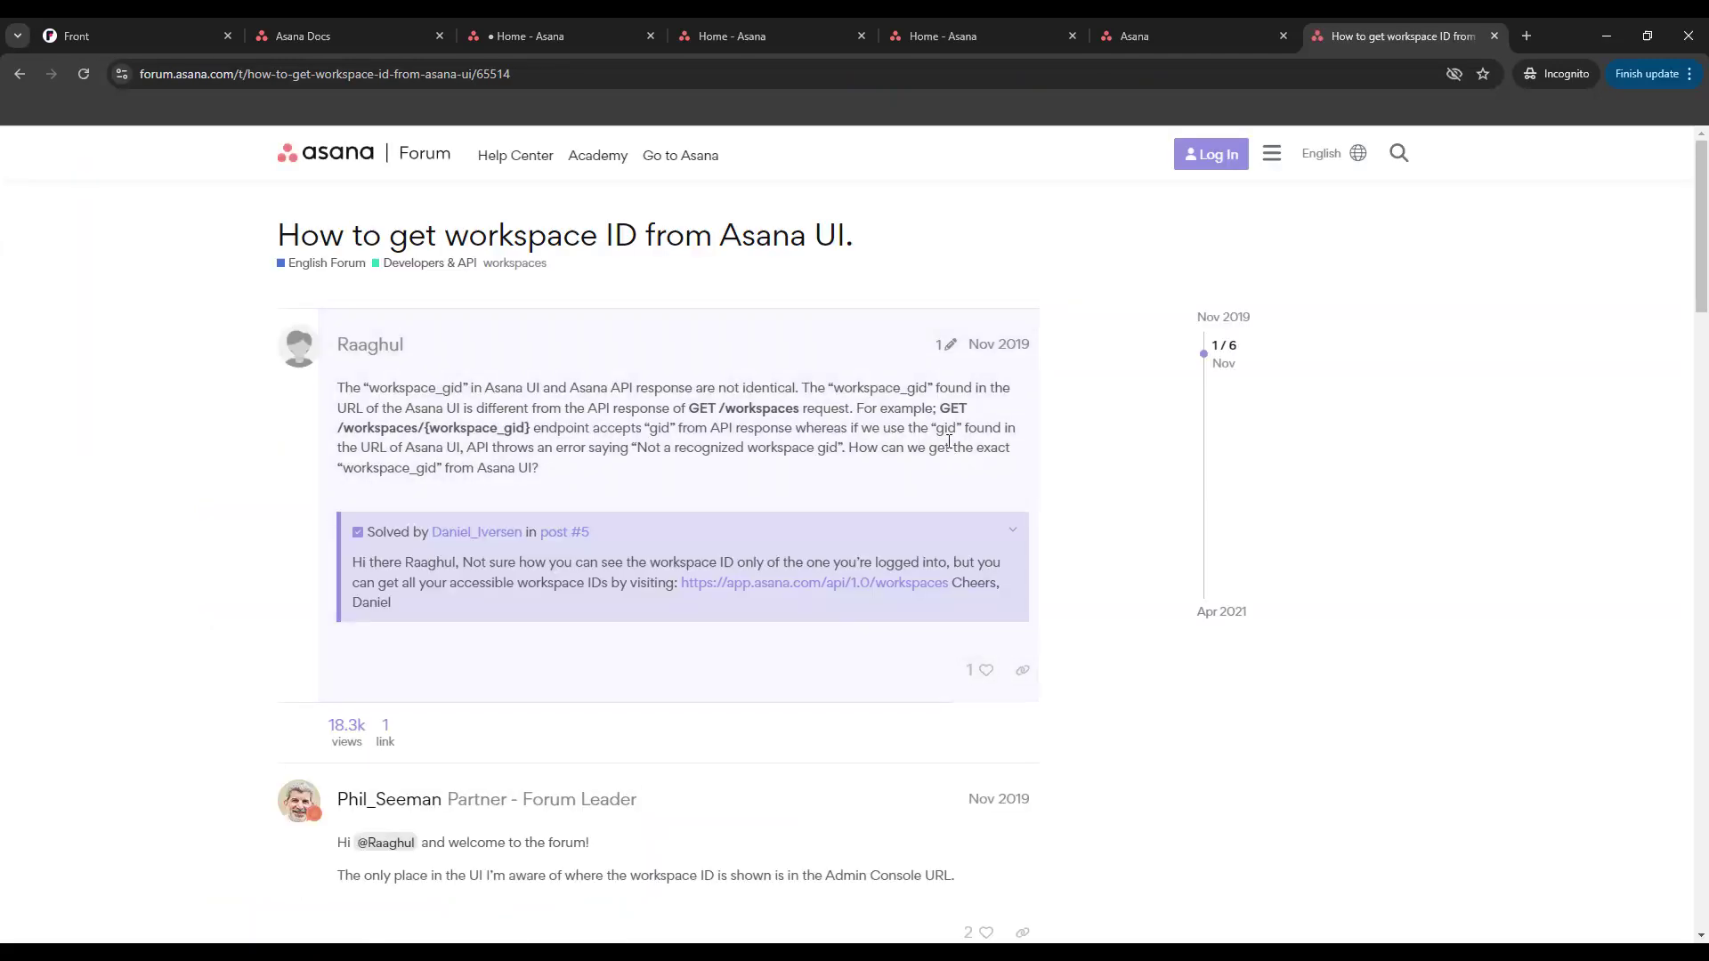
Scroll the forum thread down to the accepted solution's api/1.0/workspaces link.
scroll(940, 439, down, 5)
scroll(927, 424, down, 1)
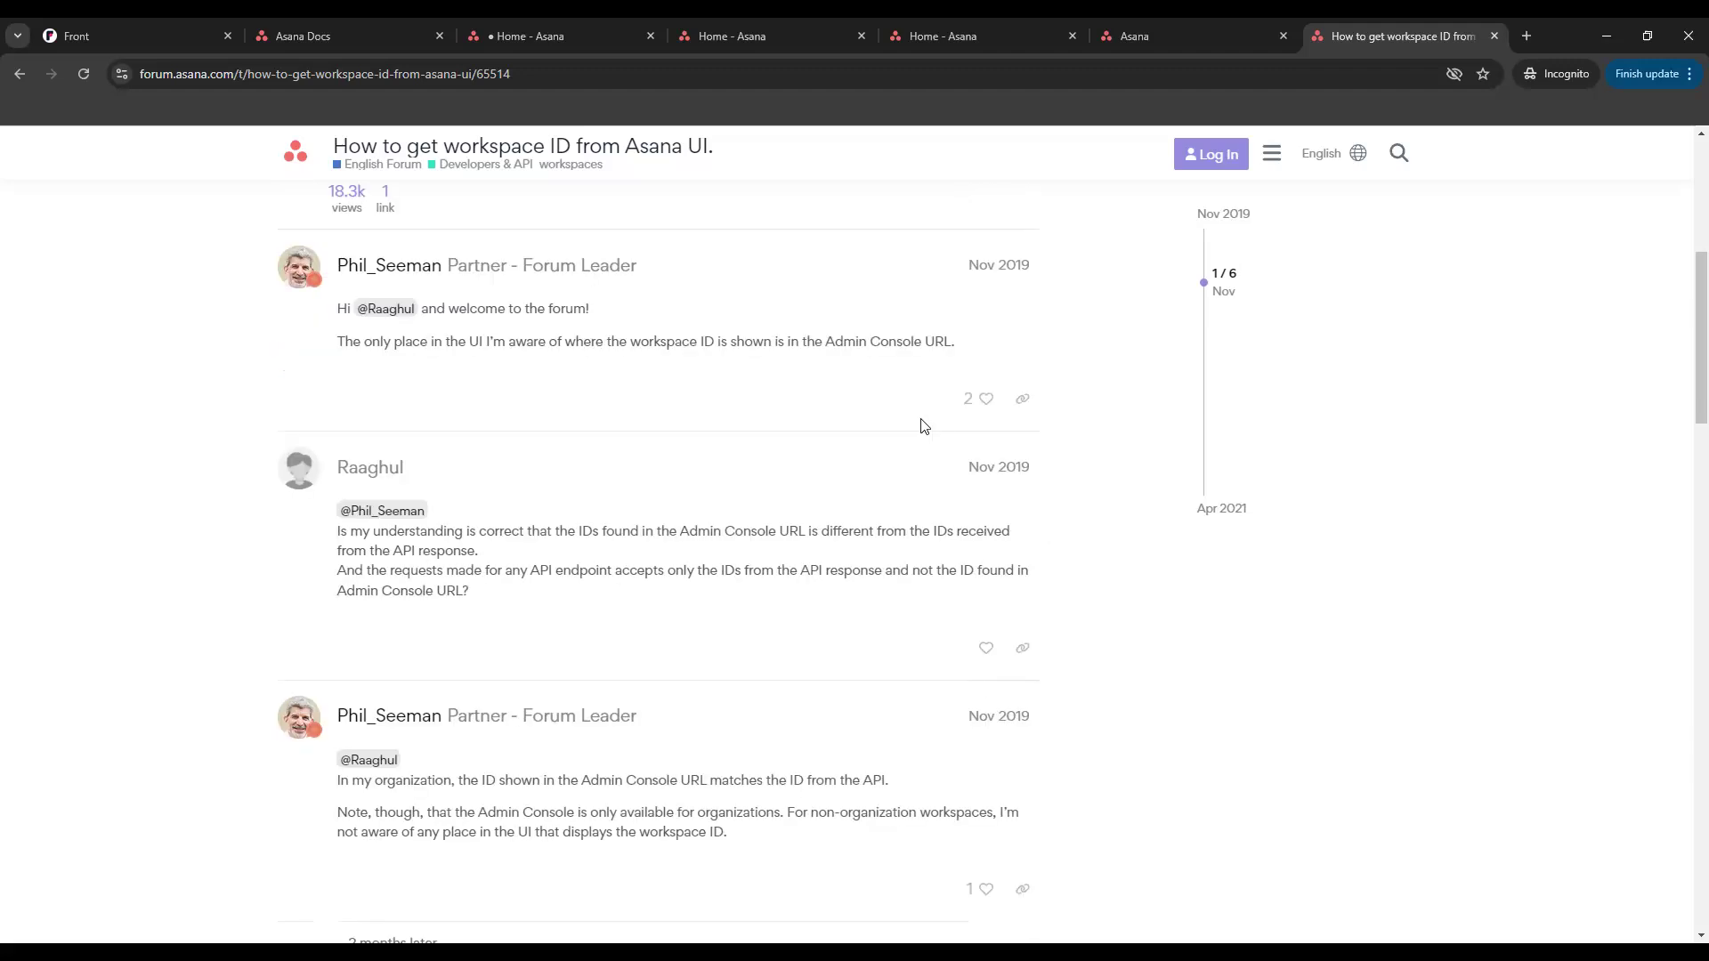
scroll(926, 426, up, 1)
scroll(916, 426, down, 1)
scroll(912, 426, down, 1)
scroll(841, 360, down, 2)
scroll(840, 363, down, 4)
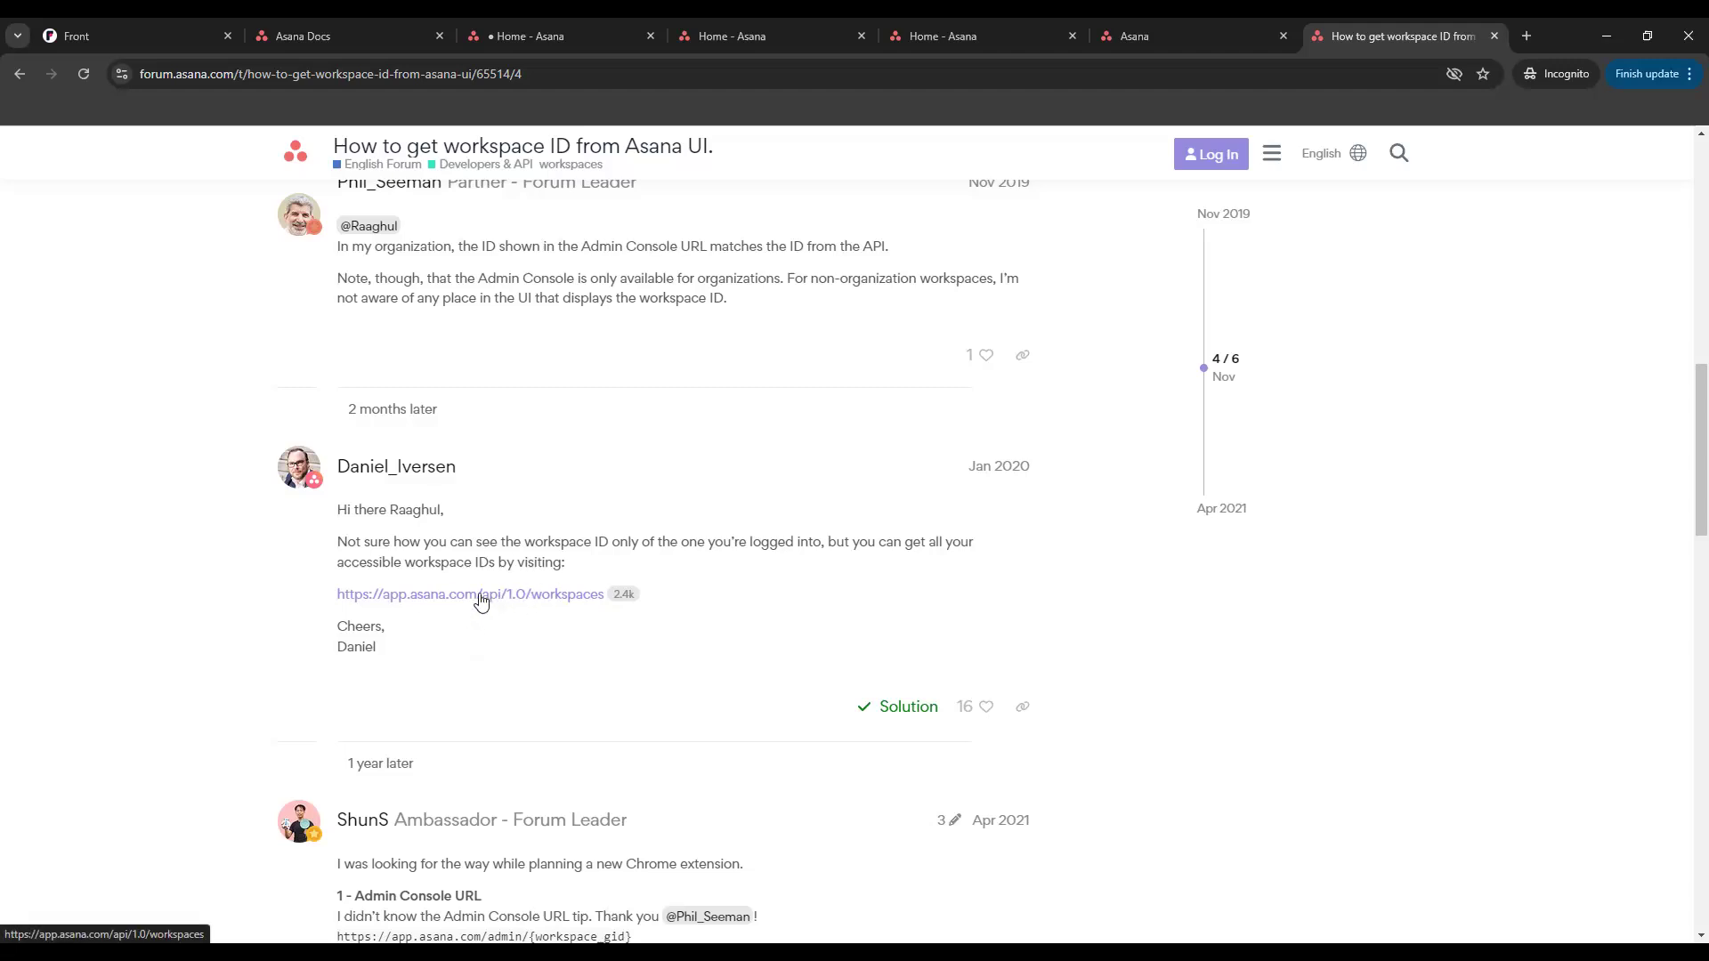
Open api/1.0/workspaces and highlight the Gainsight.com and Front names and Front's gid.
click(547, 602)
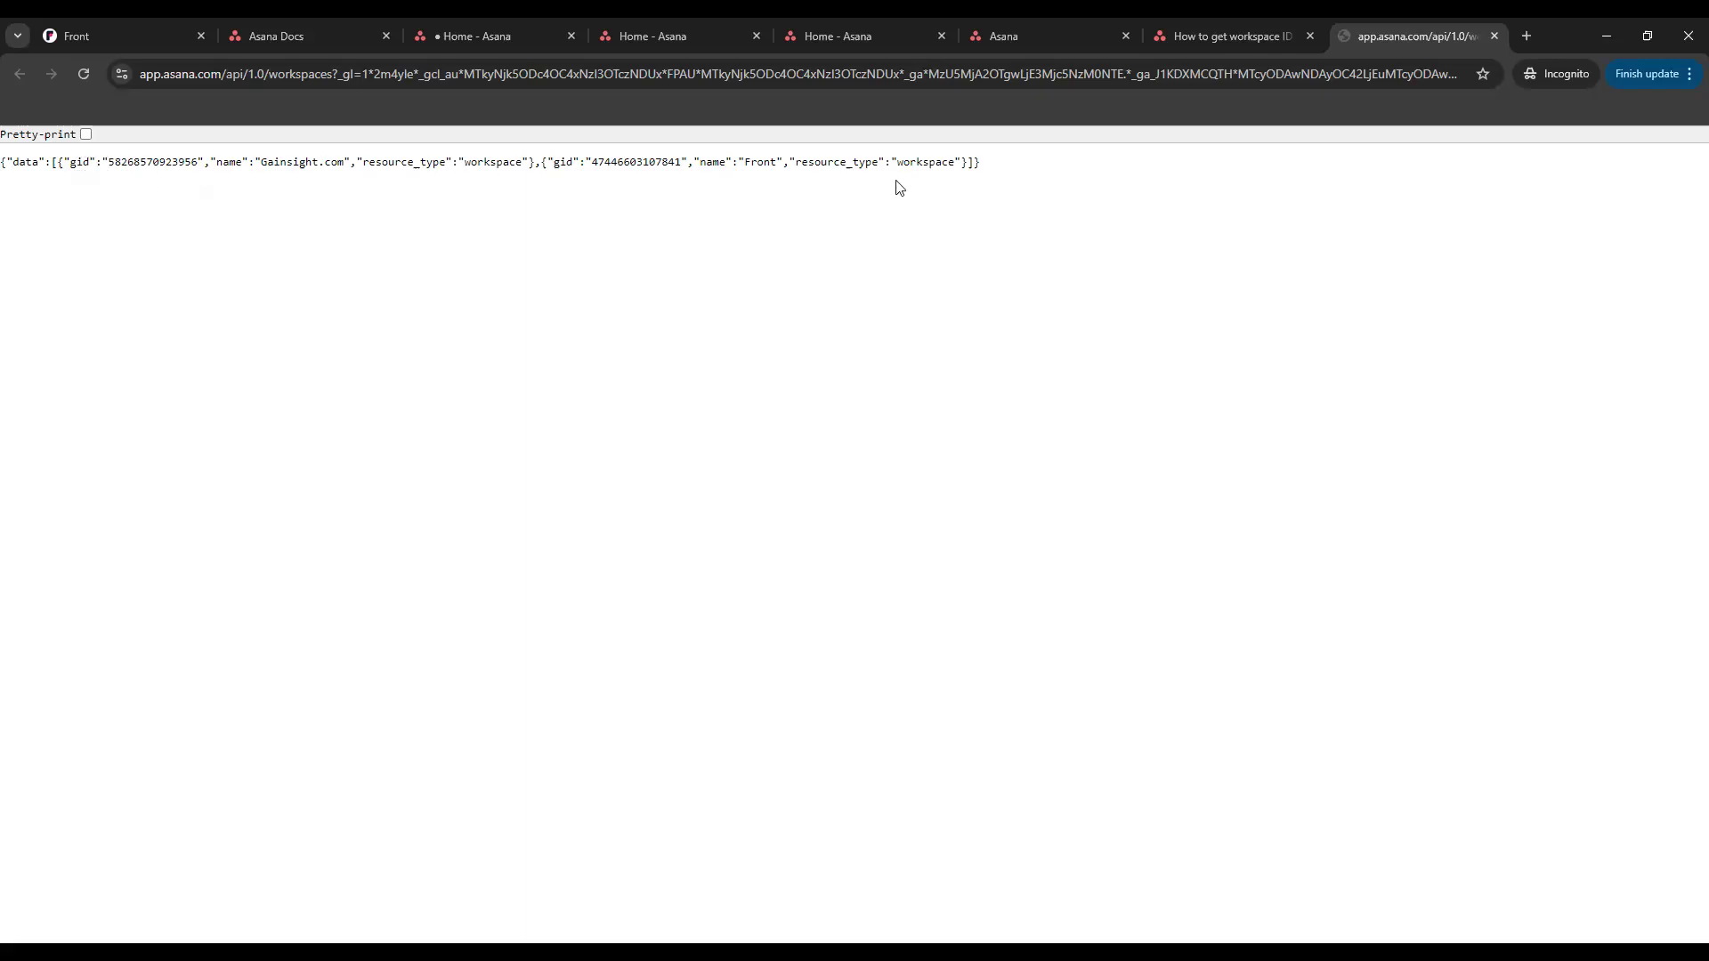
drag(751, 162, 826, 162)
drag(256, 162, 350, 162)
drag(593, 162, 682, 161)
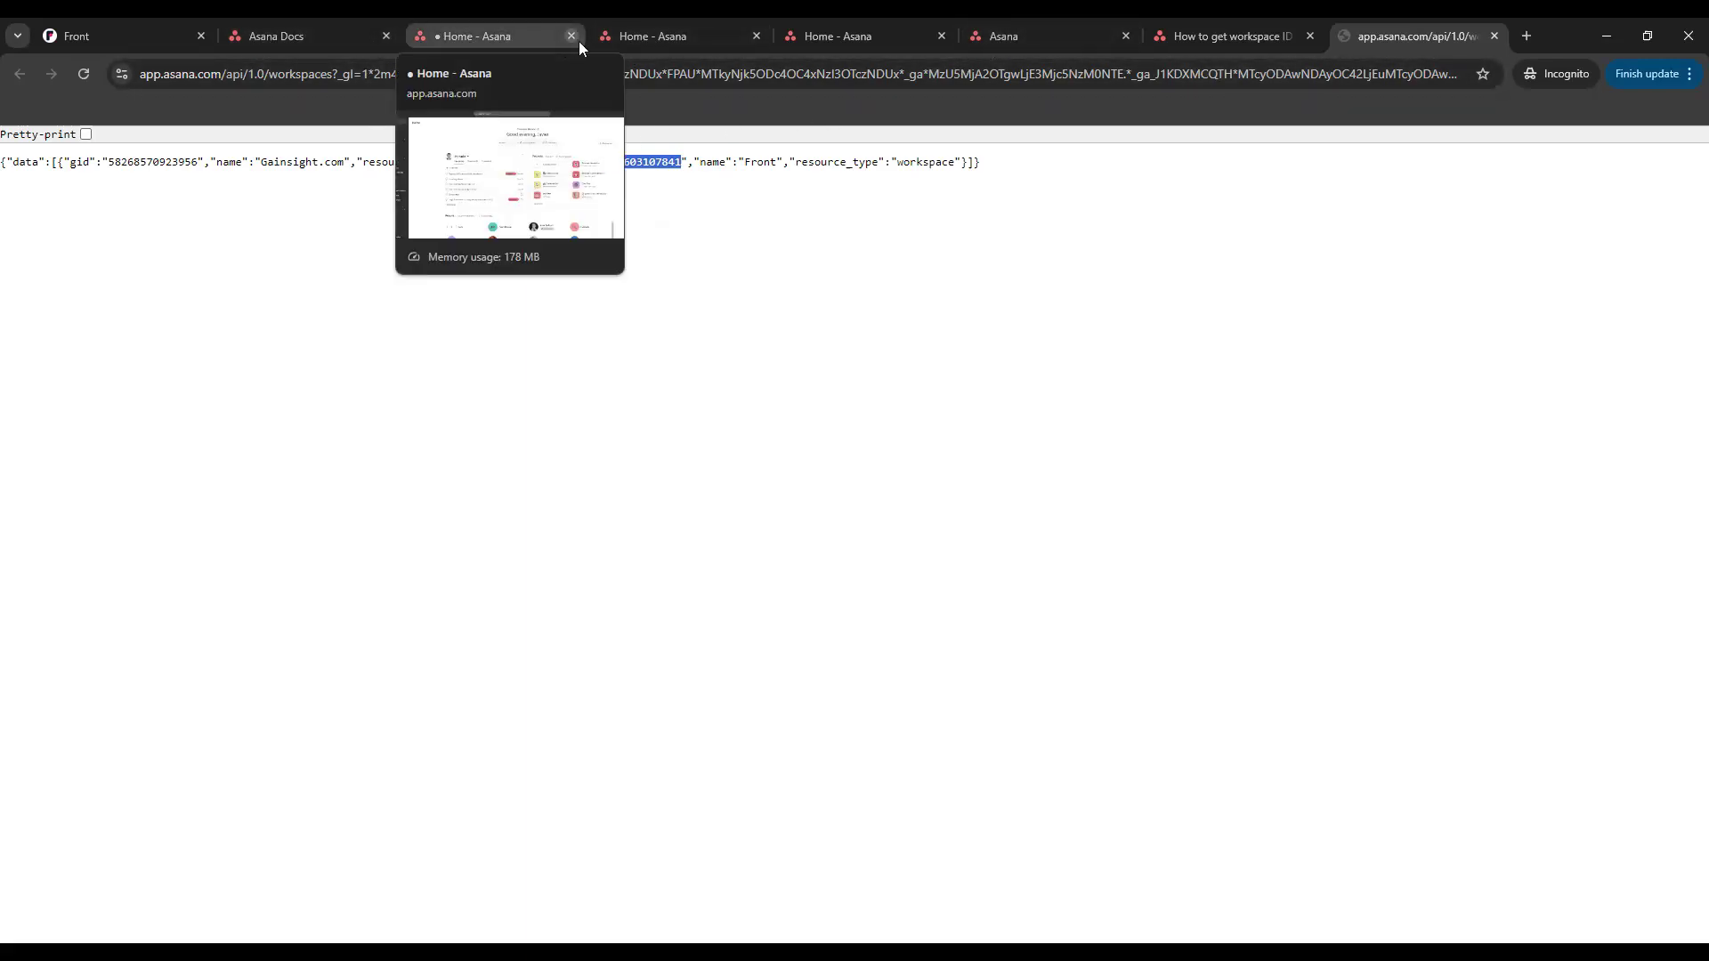
In the Asana Docs API Reference, expand Workspaces and open Get multiple workspaces.
click(326, 36)
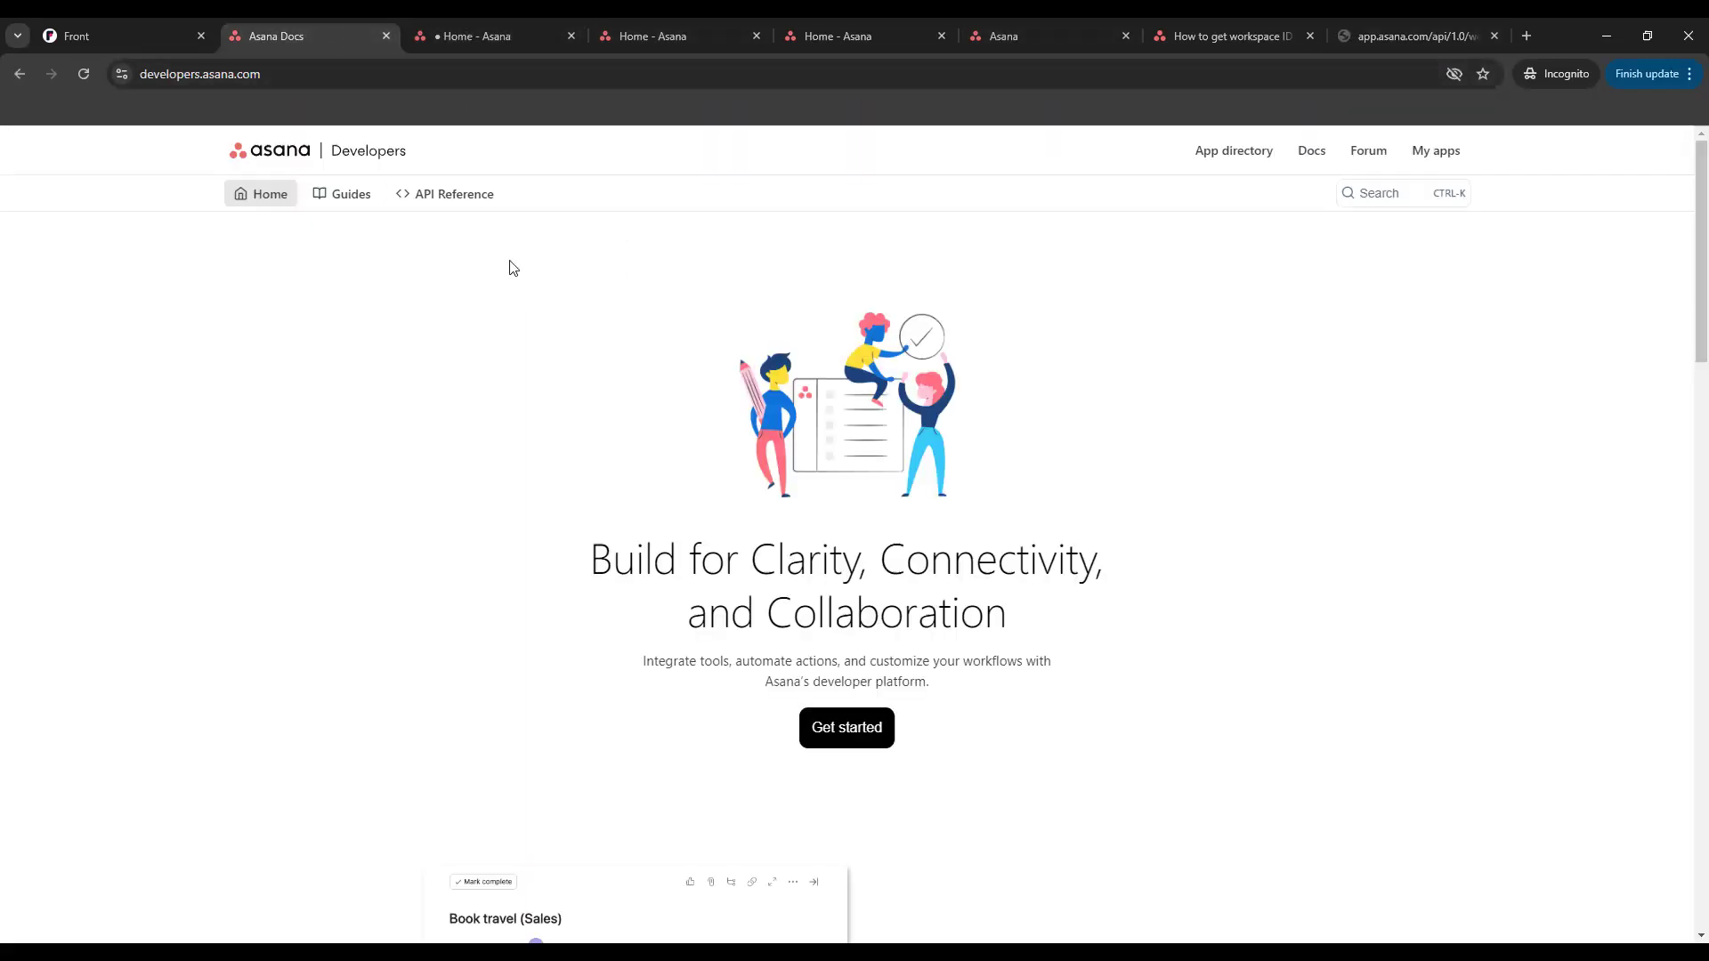
click(436, 194)
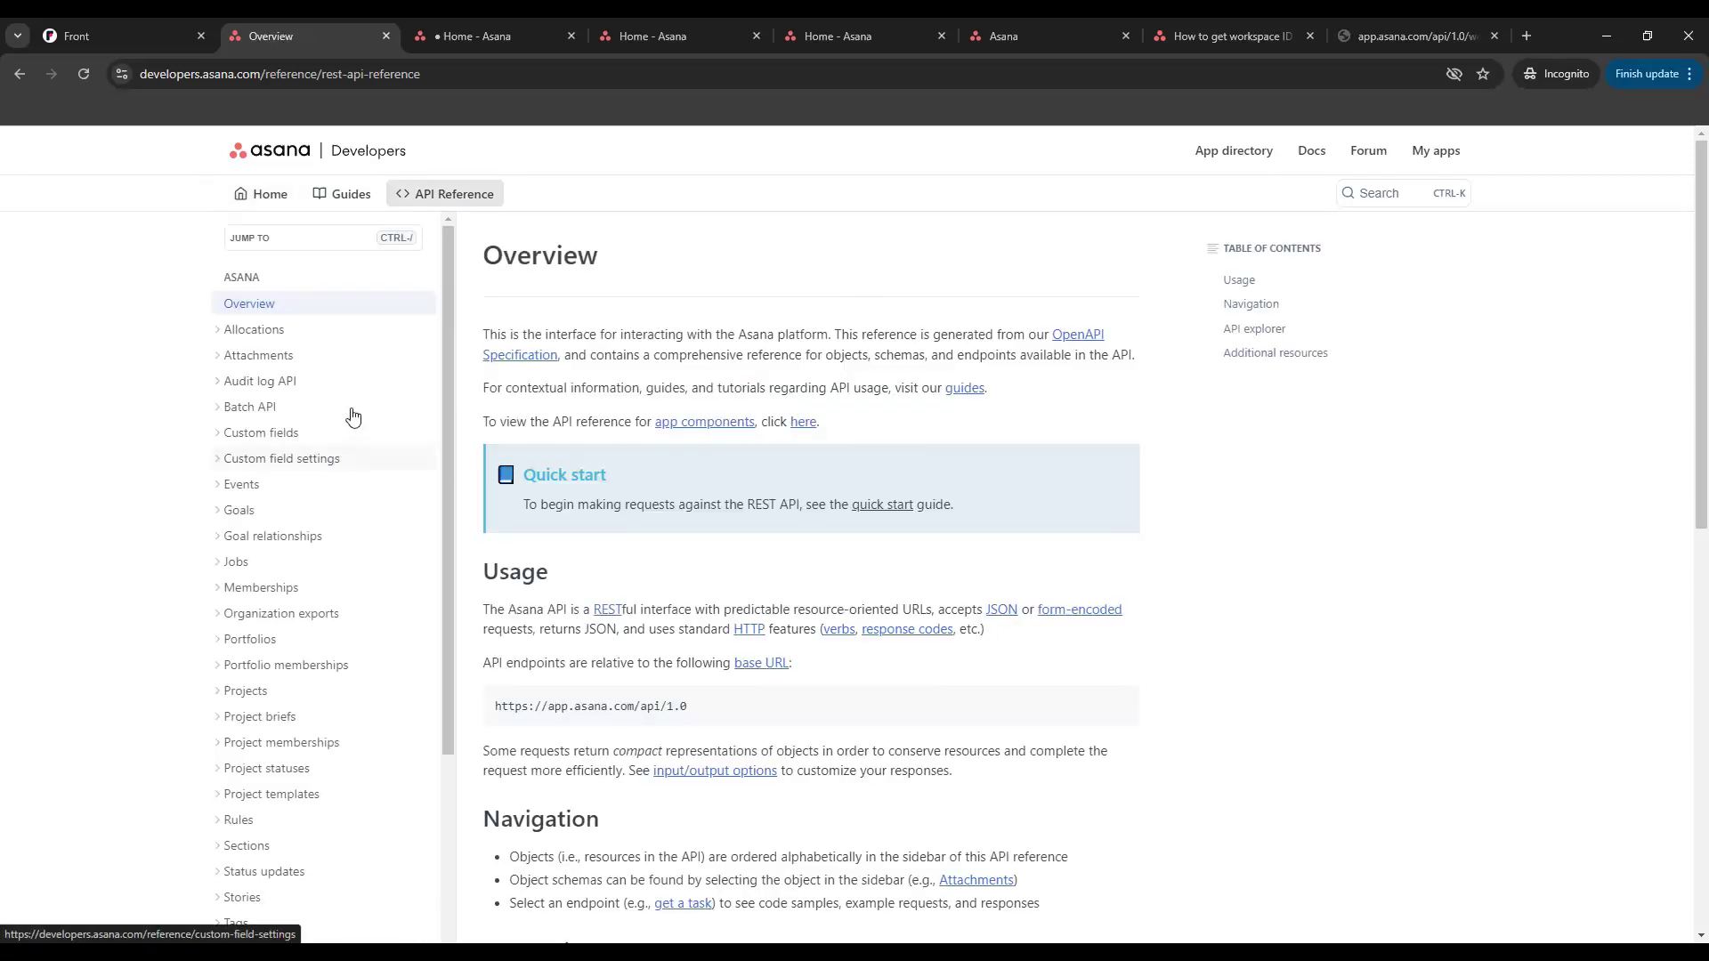
scroll(283, 730, down, 5)
click(283, 734)
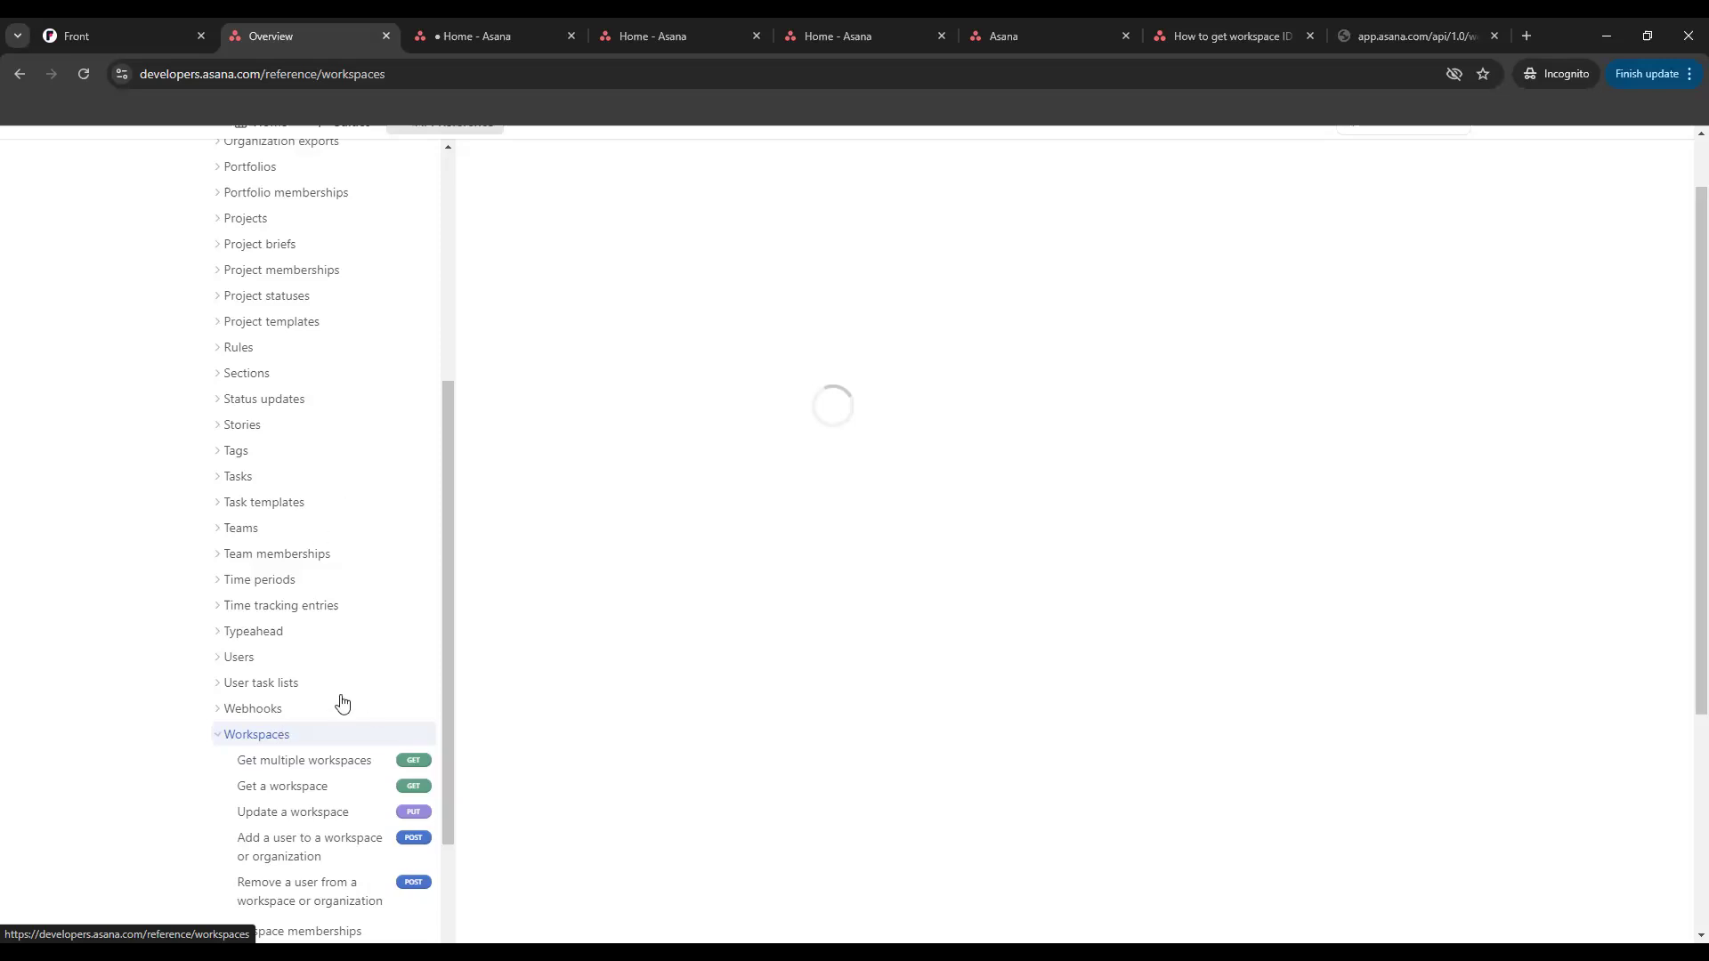
click(323, 662)
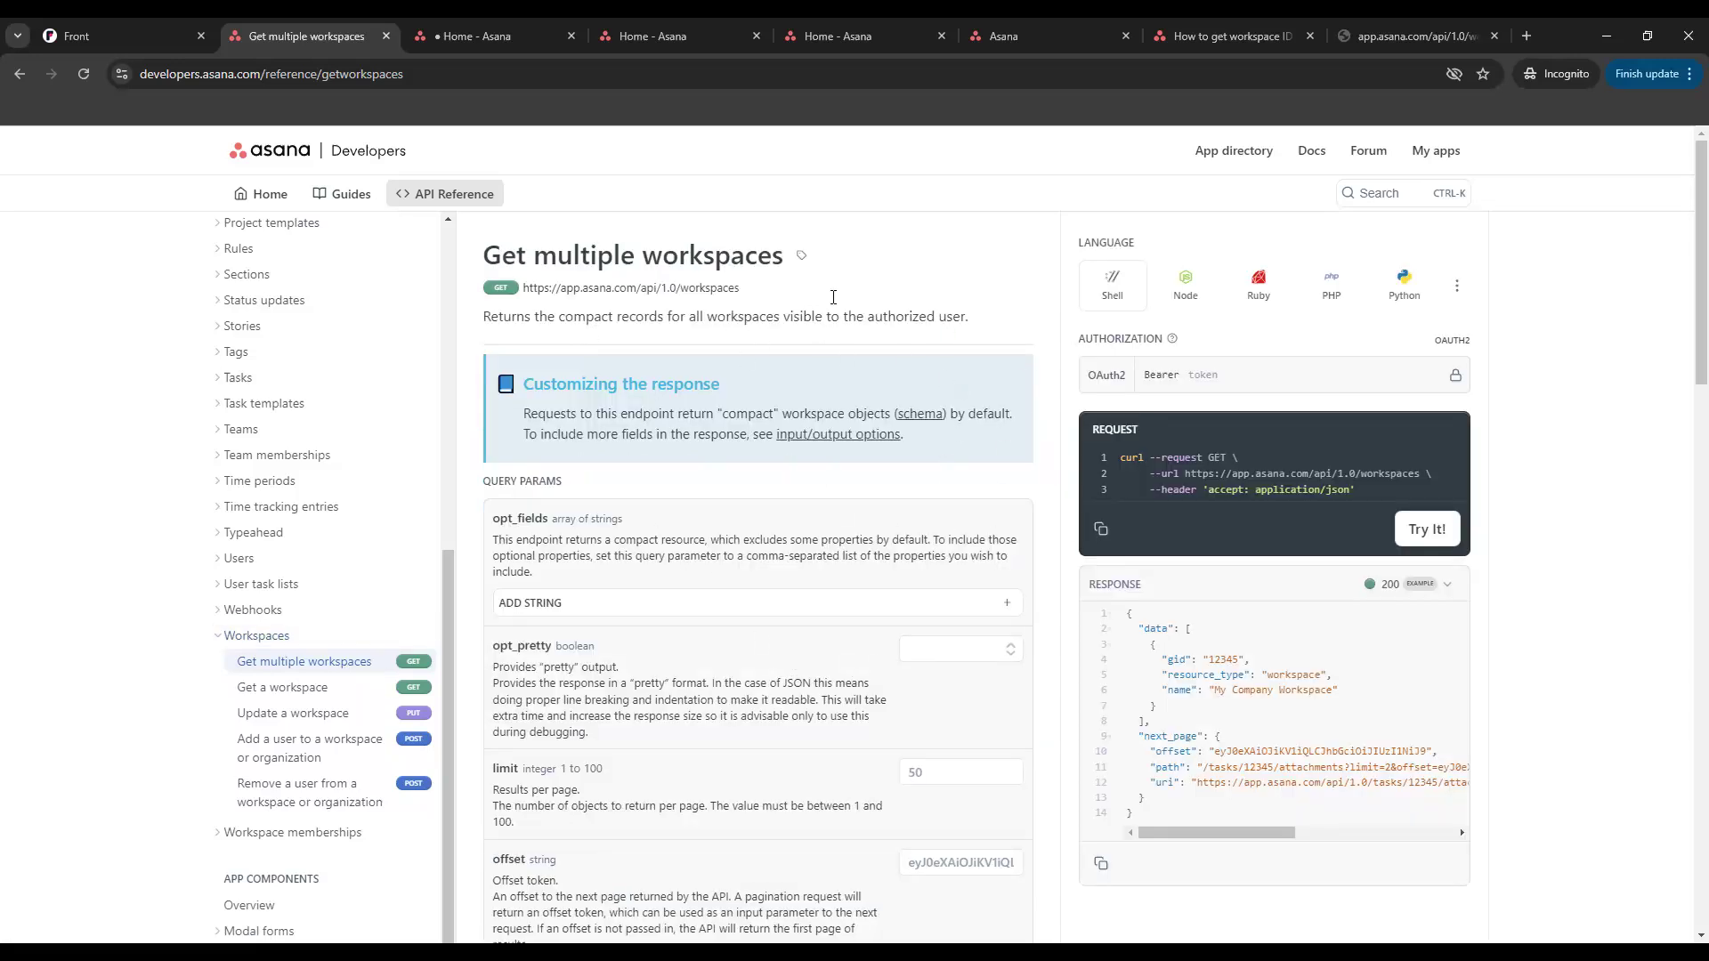
scroll(1278, 658, down, 1)
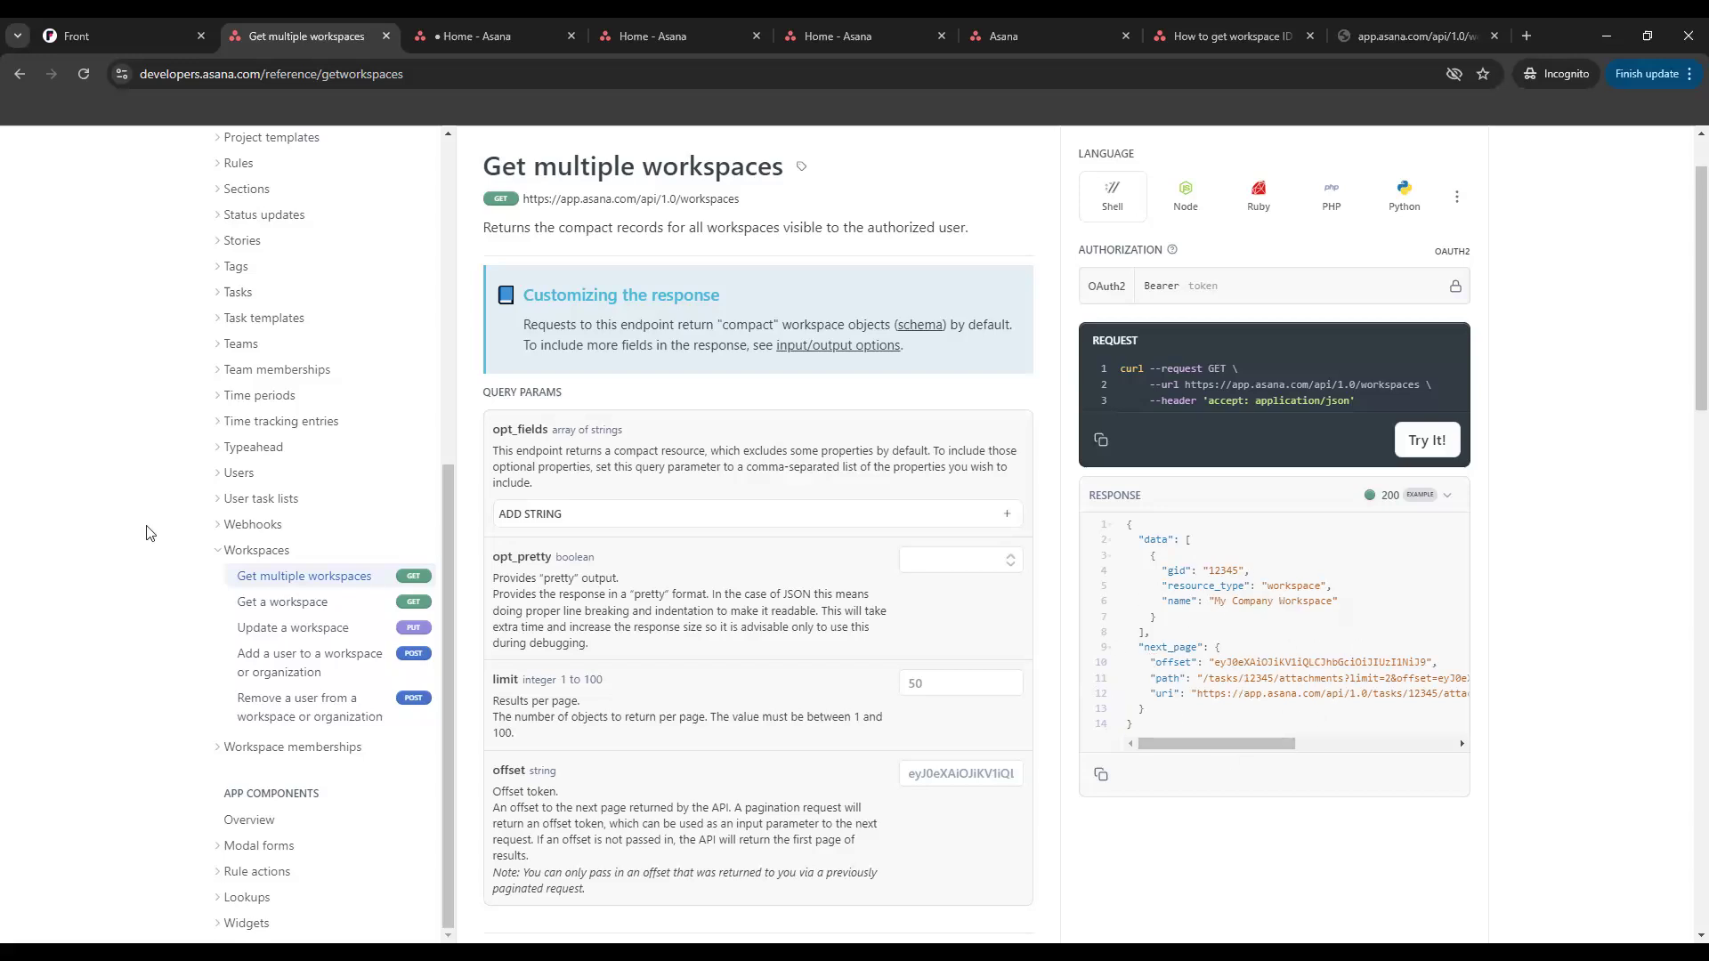
Open the Users > Get a user reference and examine the user_gid field's 'me' option.
click(237, 478)
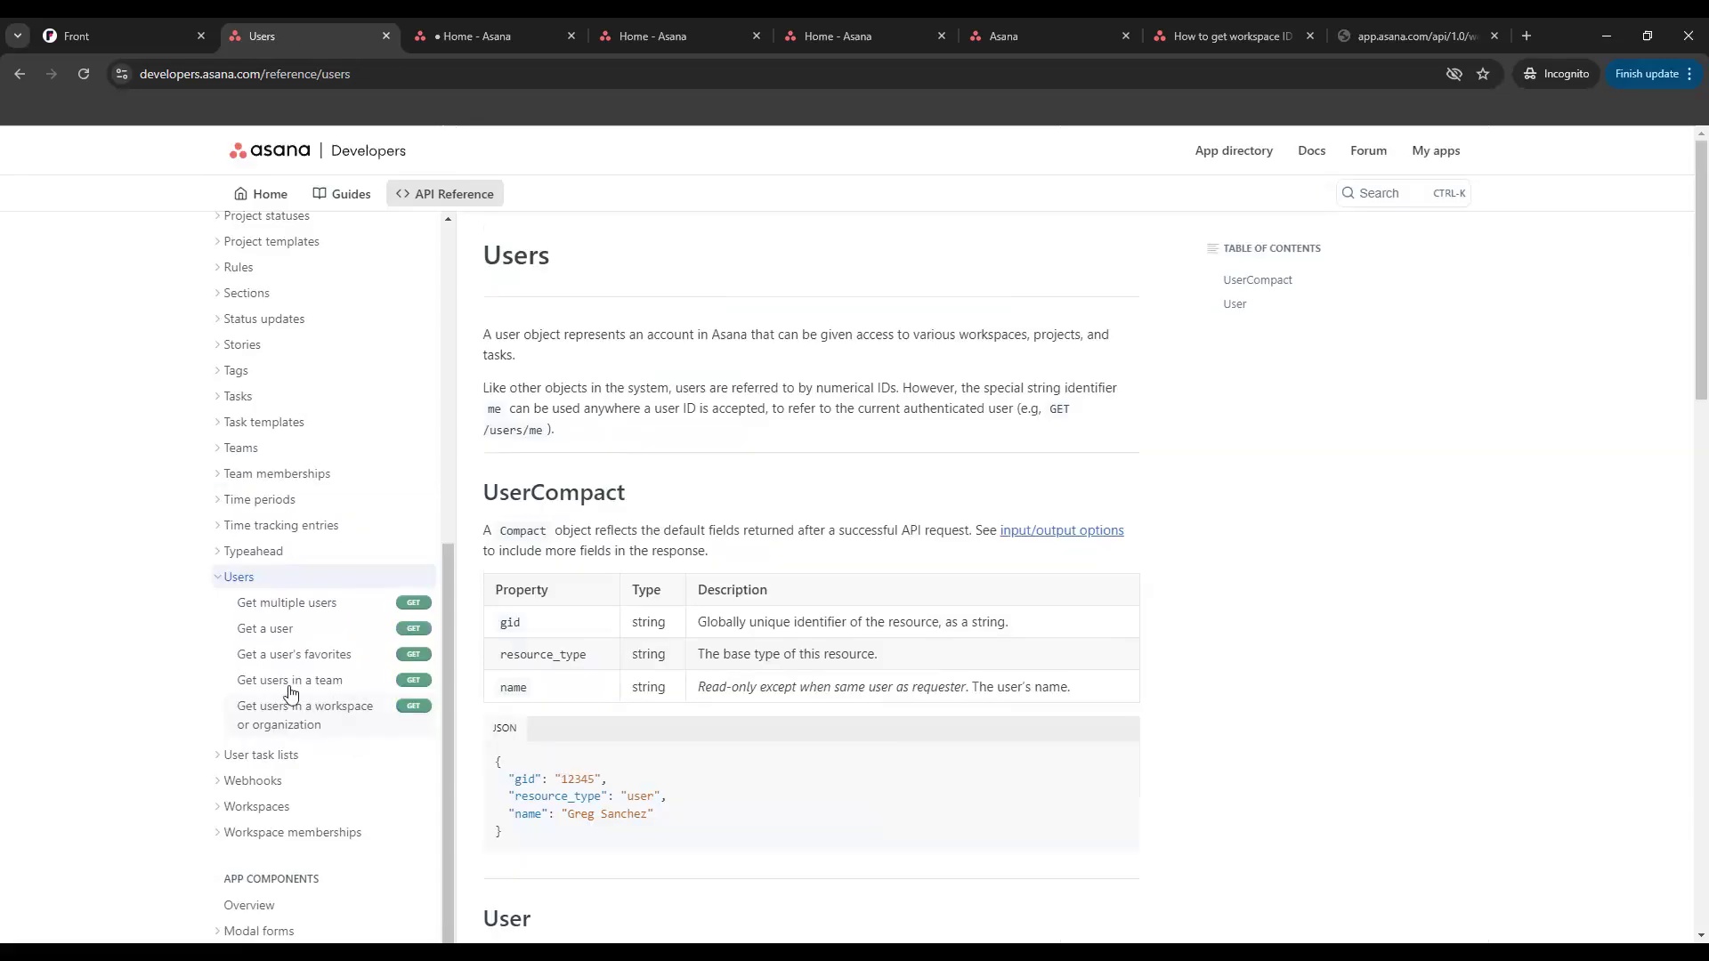
click(258, 630)
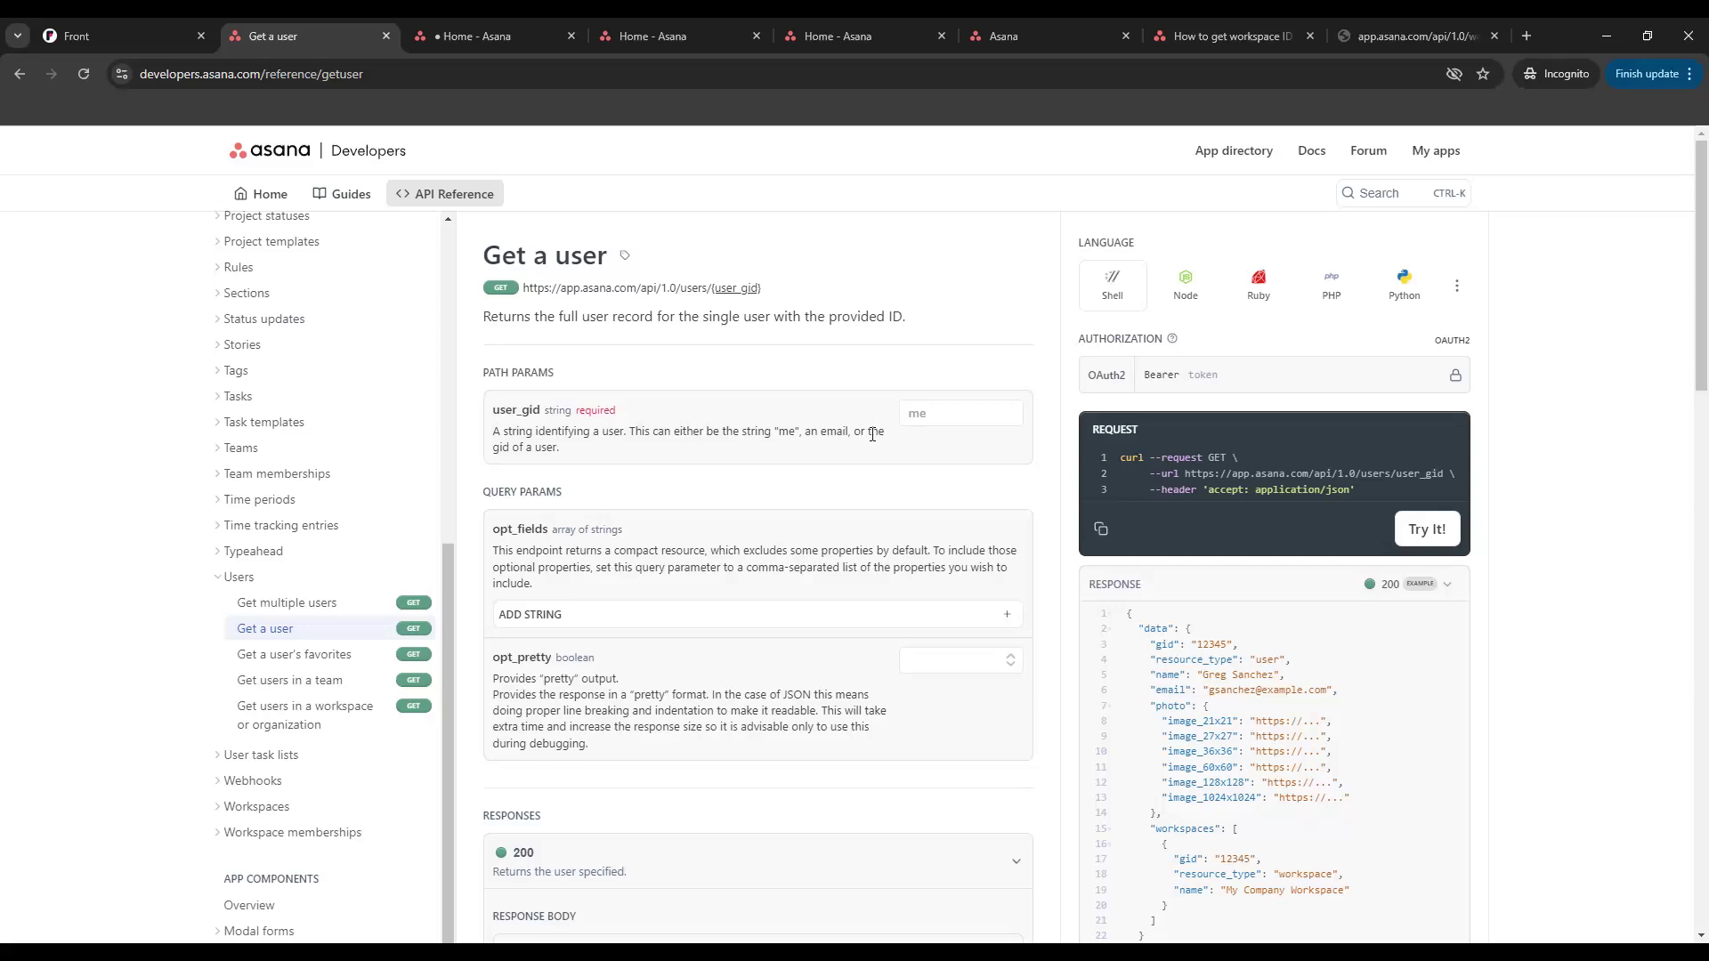
click(934, 412)
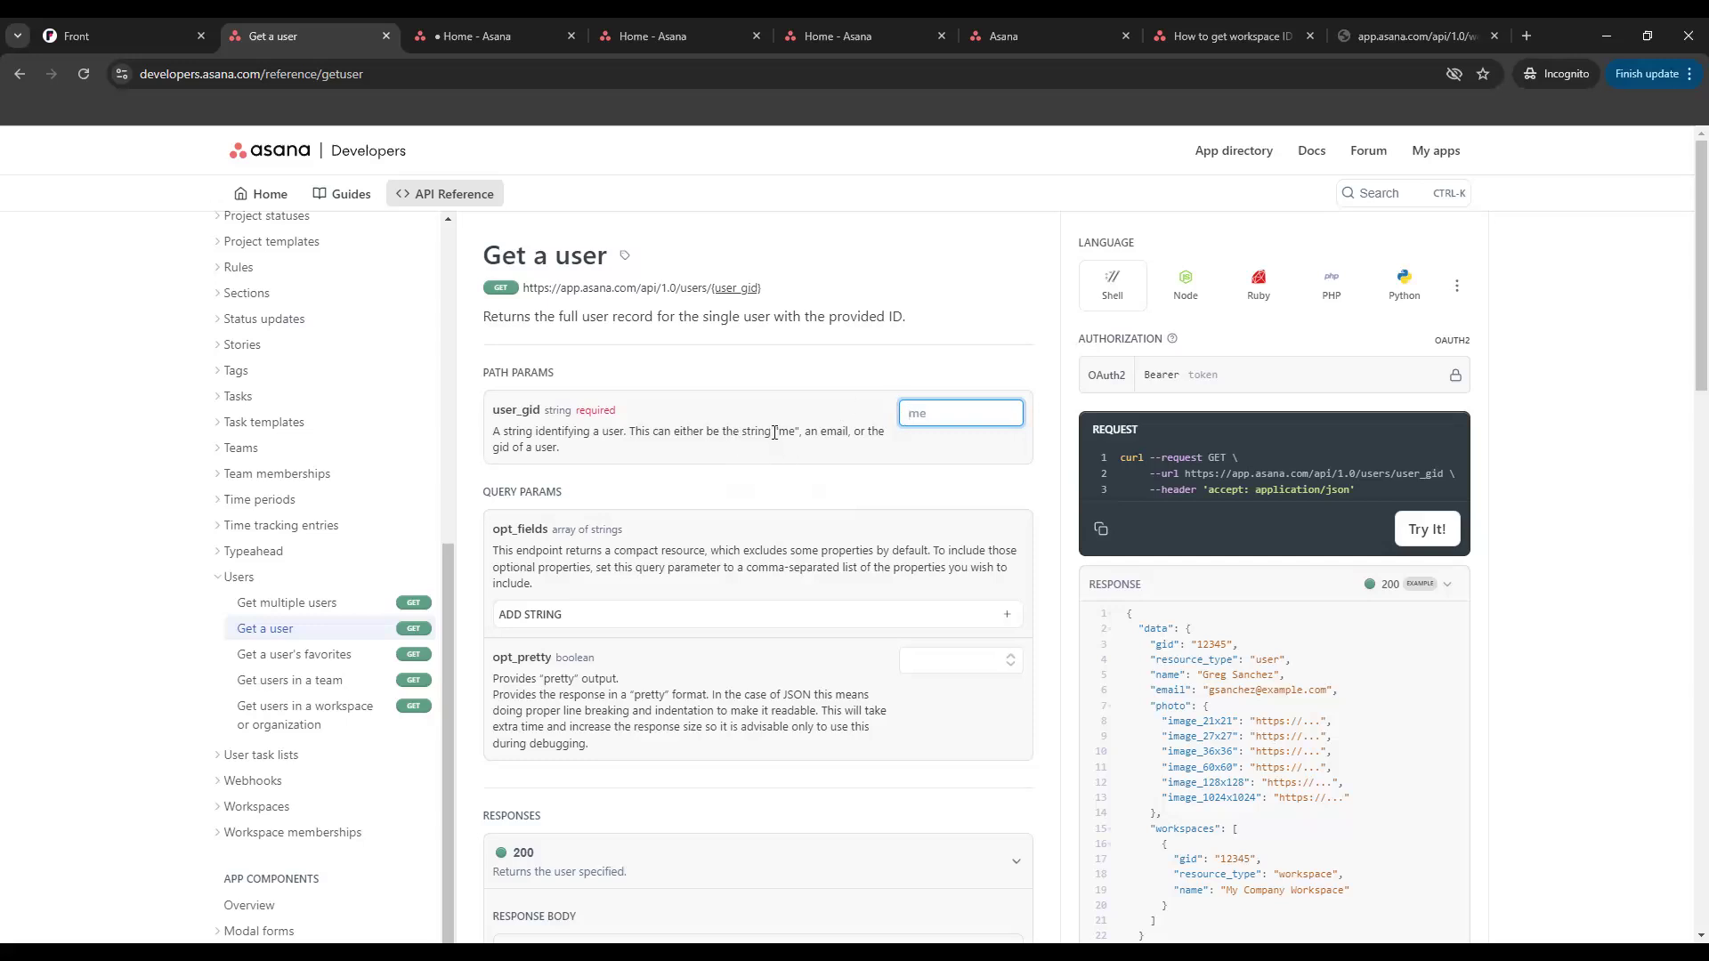
drag(774, 433, 803, 432)
click(935, 416)
Locate the workspaces block in the sample response and select workspace gid 12345.
scroll(1063, 516, down, 3)
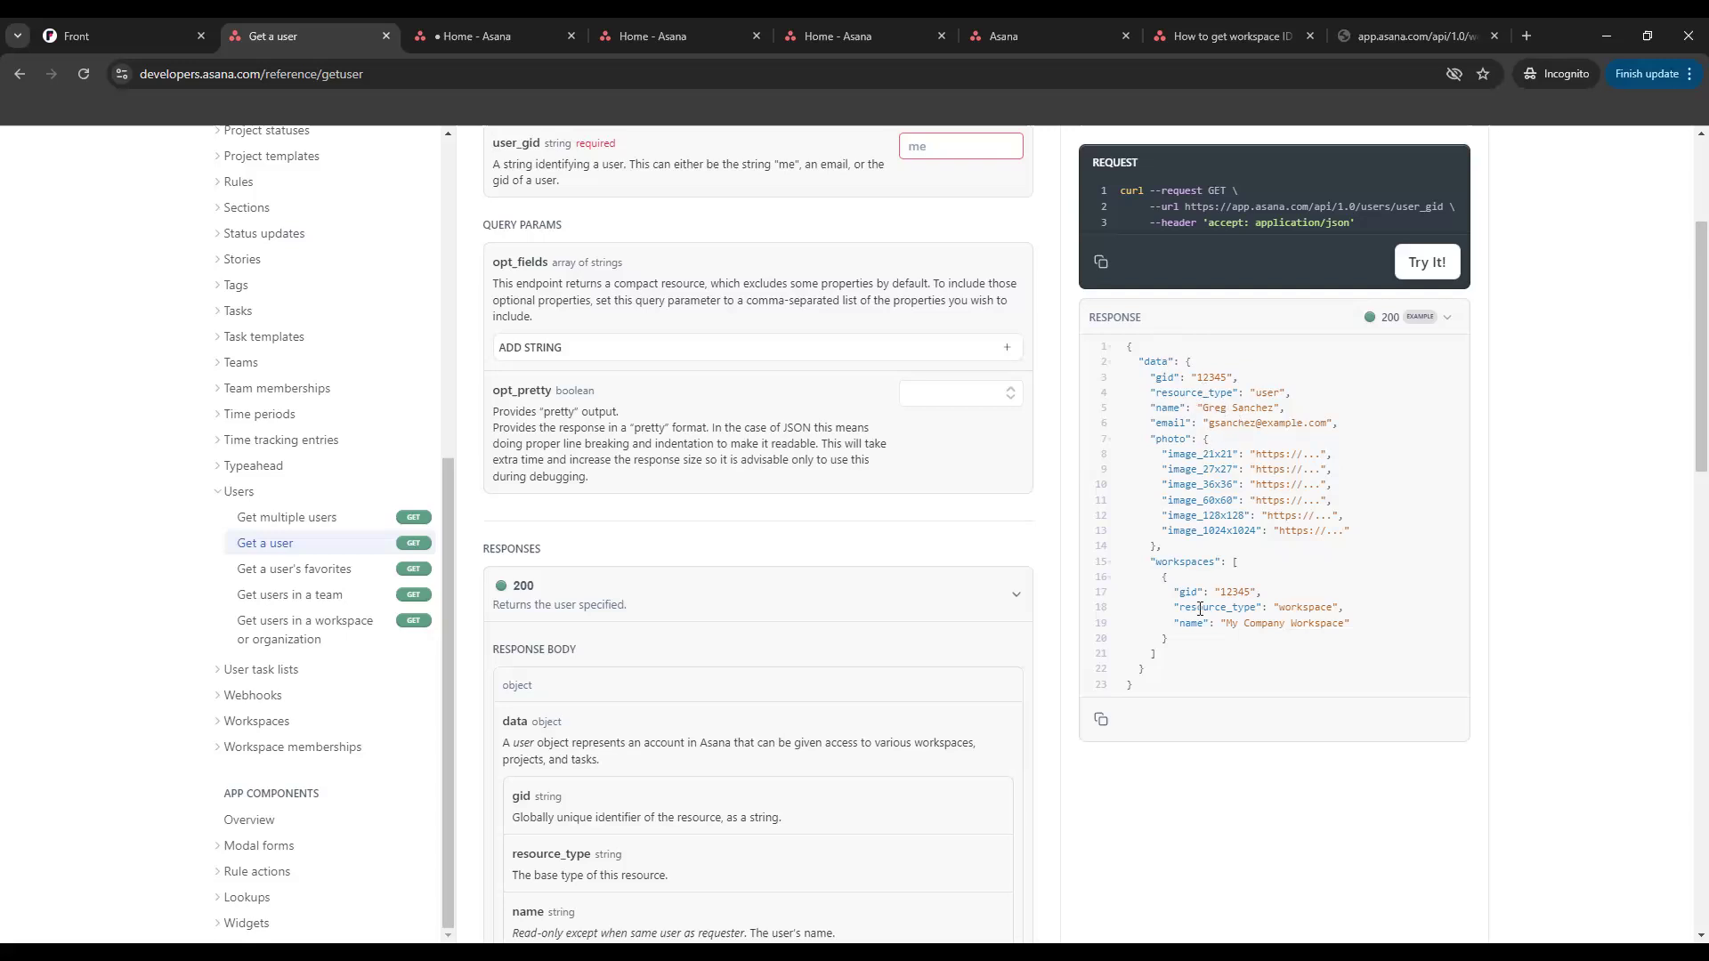
drag(1162, 562, 1222, 591)
click(1233, 601)
scroll(1356, 597, up, 3)
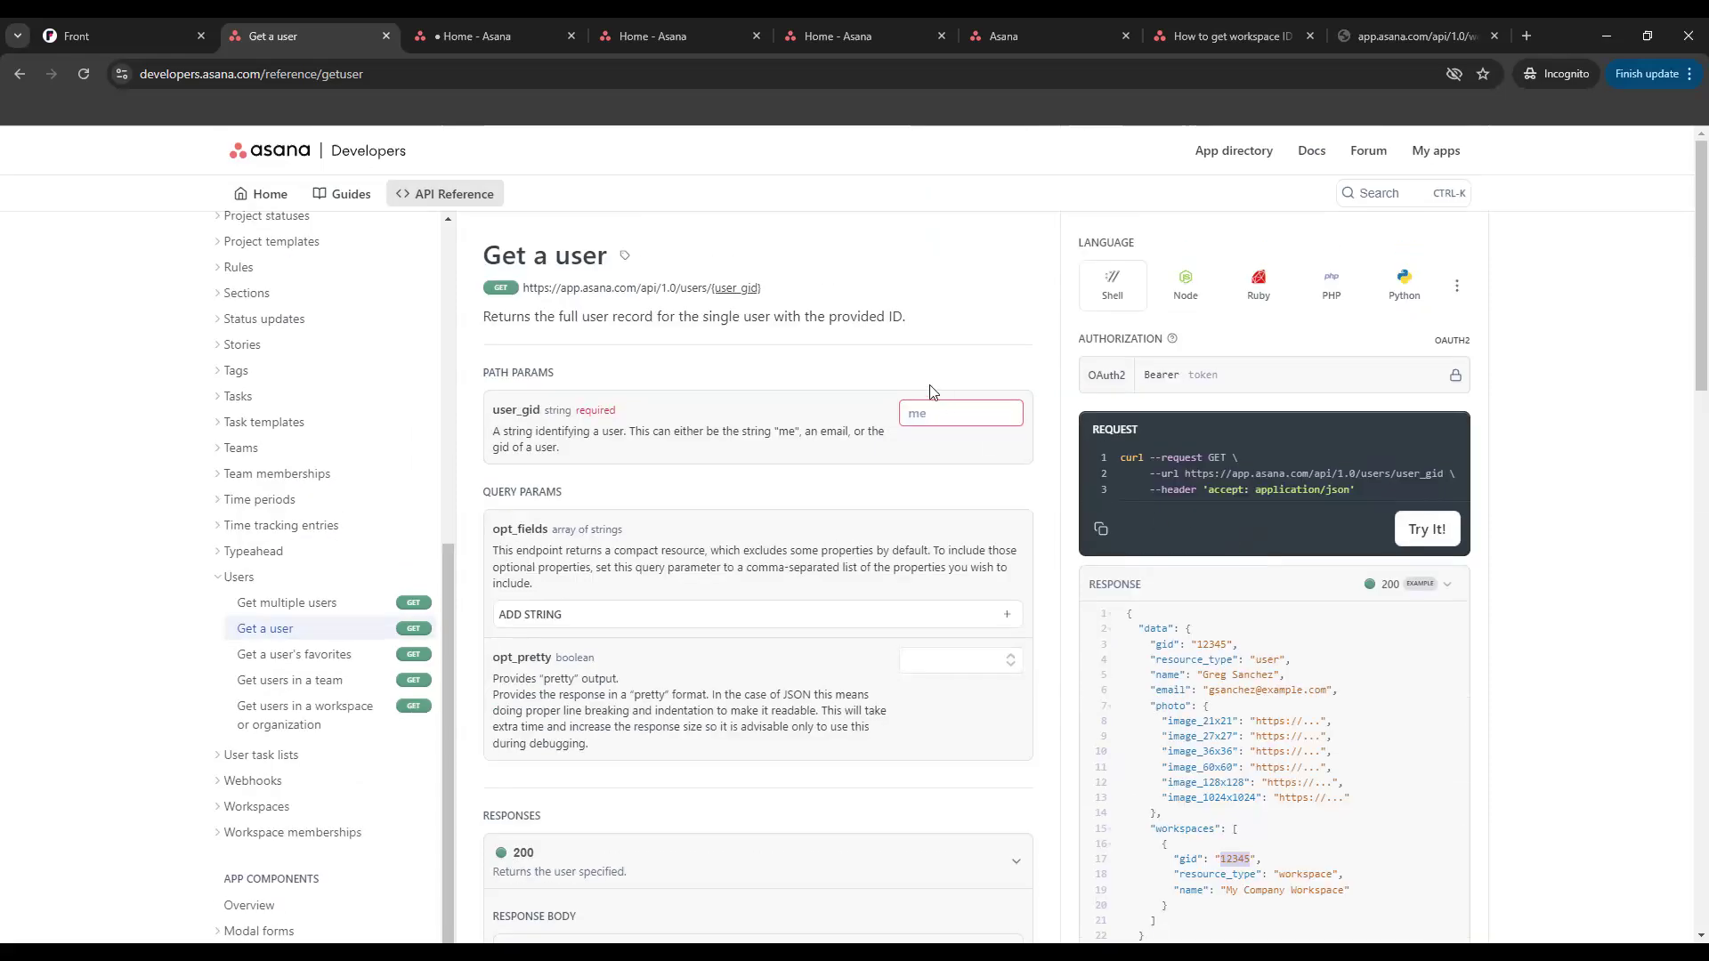